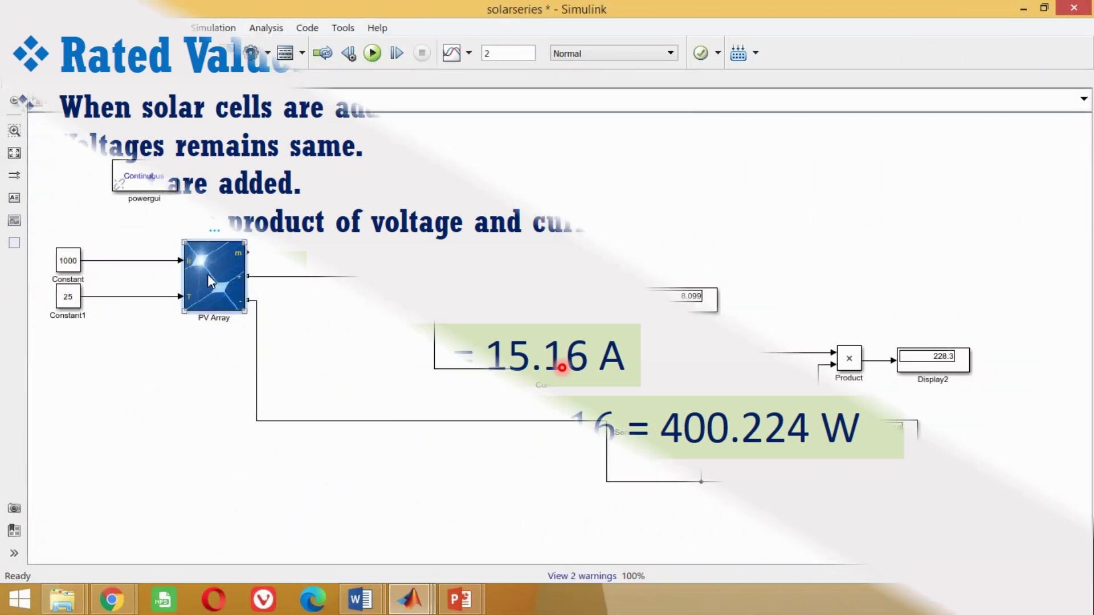
# - Give the PV Array 1 series module per string and 2 parallel strings, then apply
pyautogui.doubleClick(207, 275)
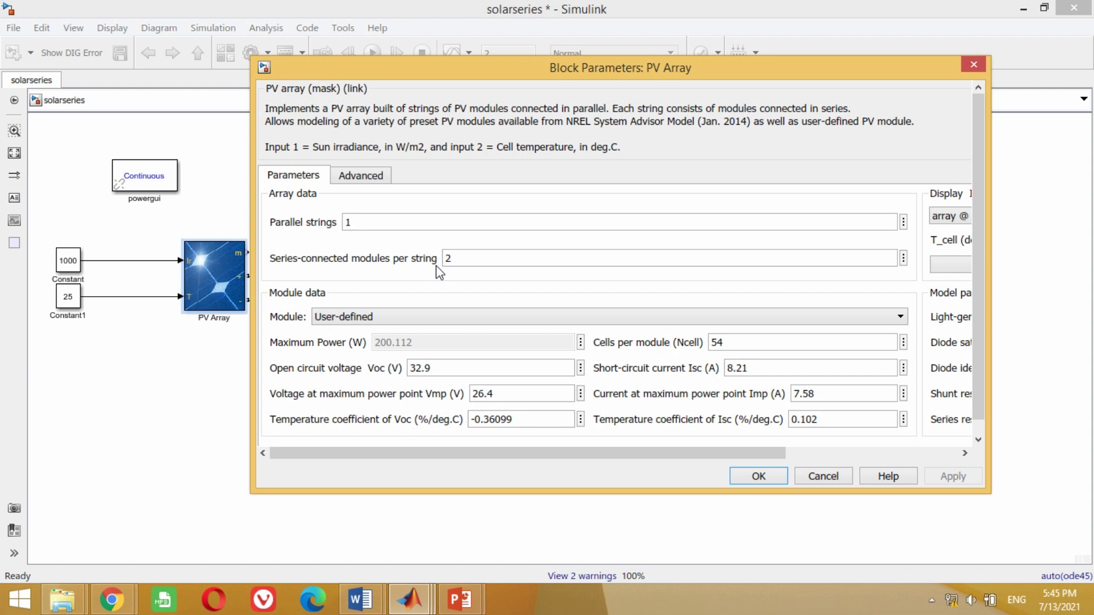
pyautogui.write('1')
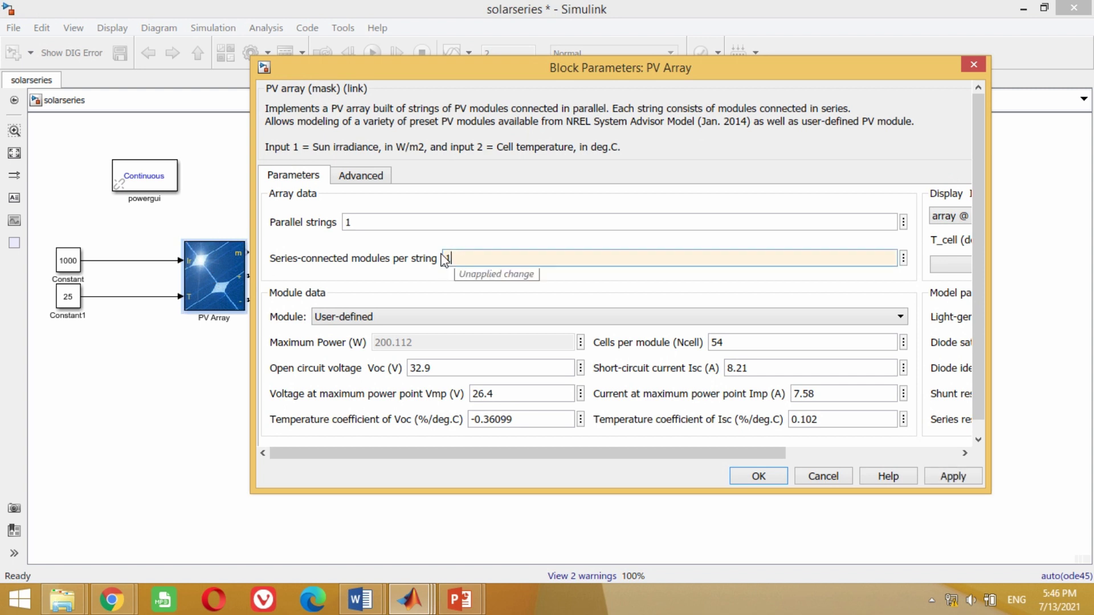
pyautogui.doubleClick(371, 224)
pyautogui.write('2')
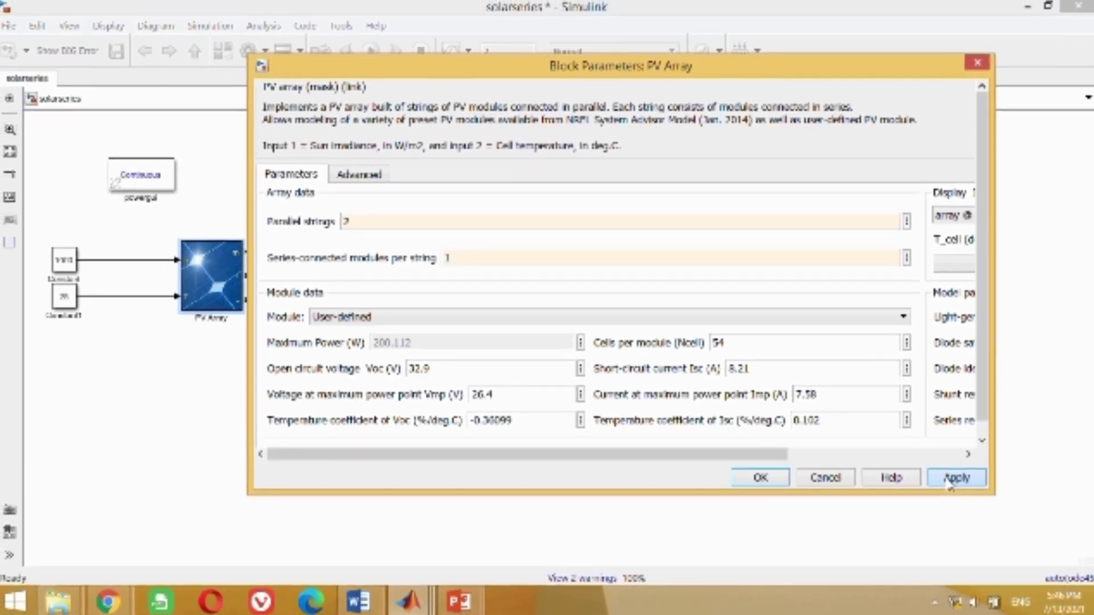
pyautogui.click(945, 484)
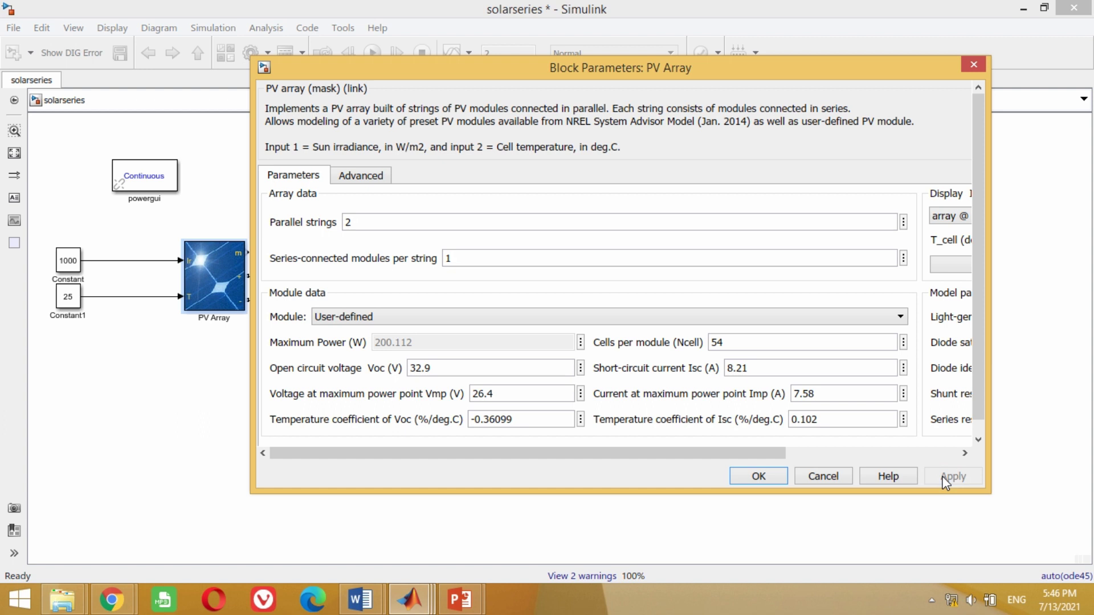
pyautogui.click(748, 475)
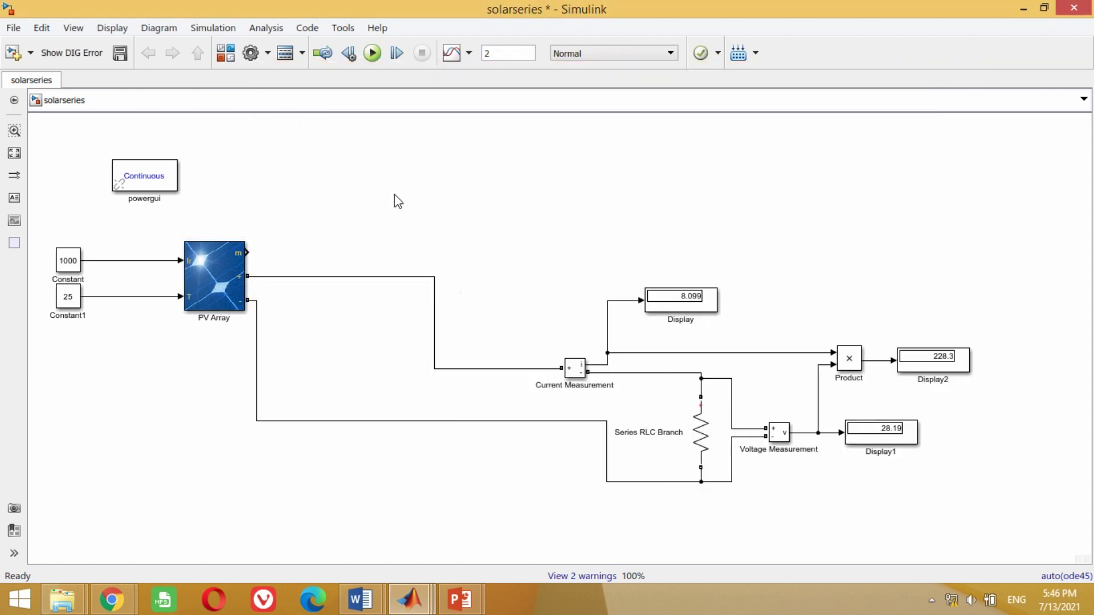
# - Run the parallel-array simulation and review the PV Array output-port-not-connected warning
pyautogui.click(372, 53)
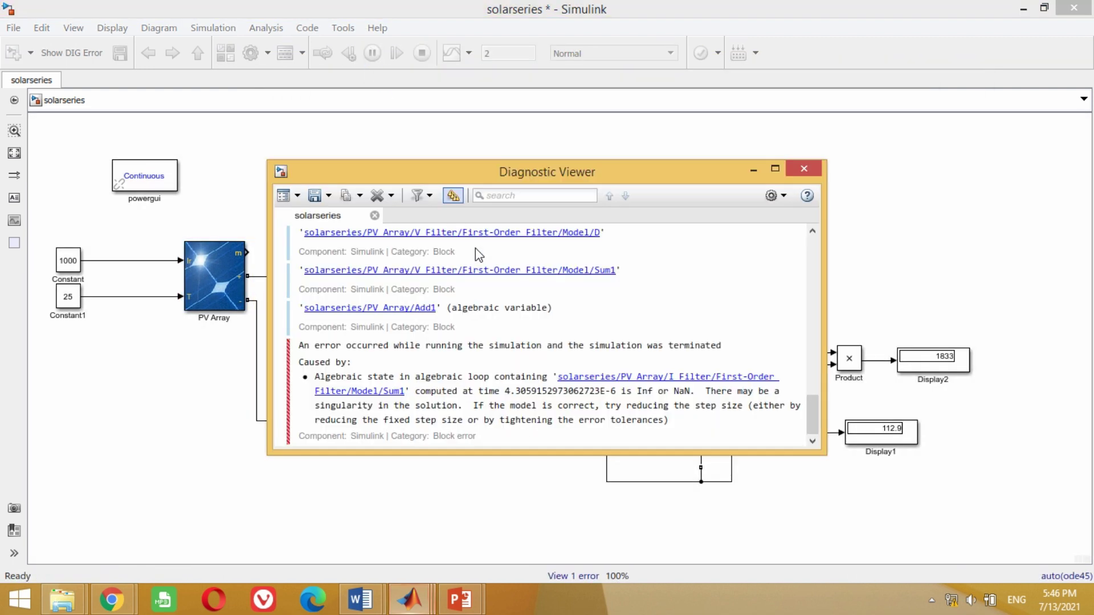
pyautogui.moveTo(814, 414); pyautogui.dragTo(797, 259)
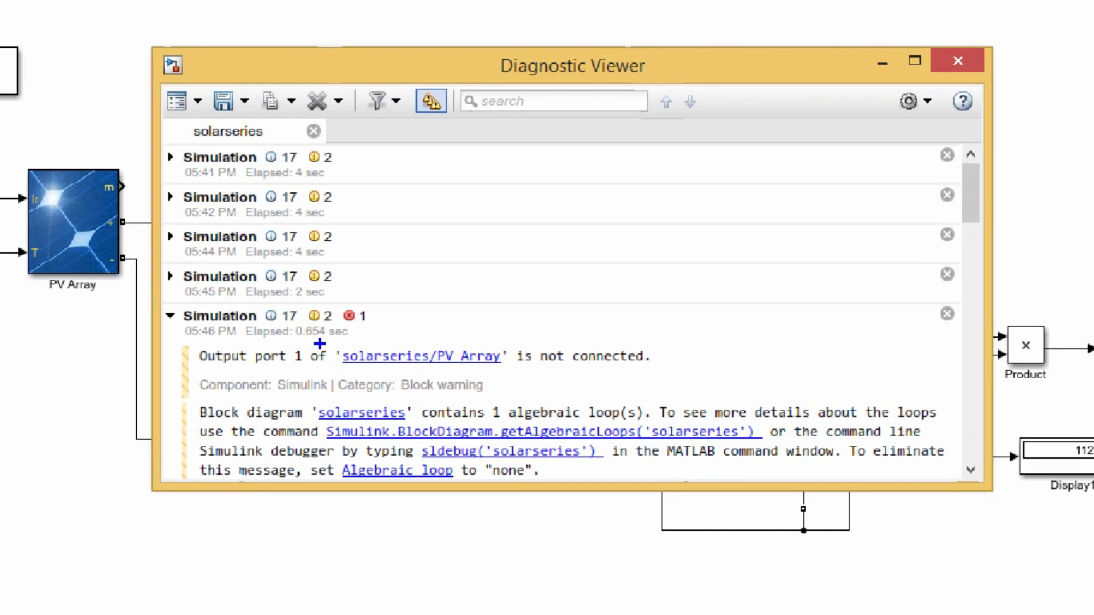
pyautogui.moveTo(319, 343); pyautogui.dragTo(704, 379)
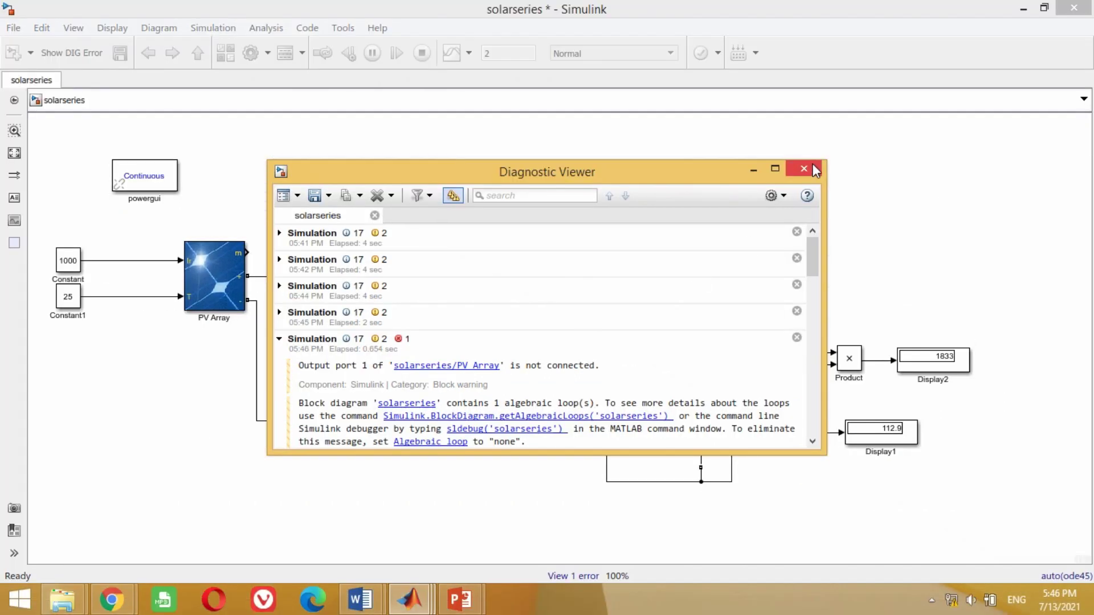
pyautogui.click(815, 170)
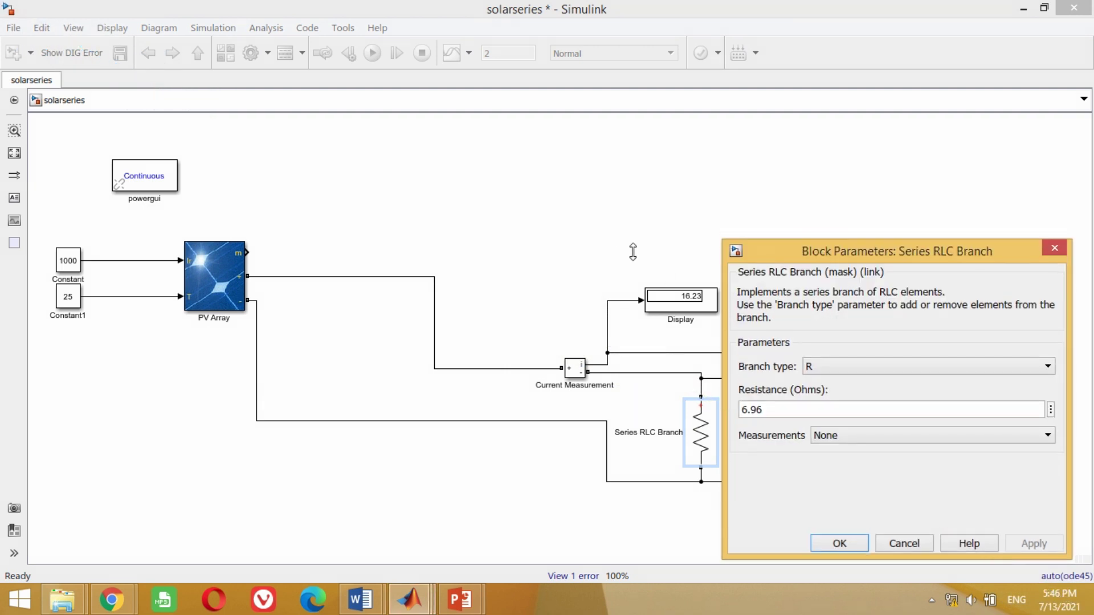
# - Set the Series RLC Branch resistance to 1.741 Ω and rerun the simulation
pyautogui.moveTo(633, 252); pyautogui.dragTo(700, 327)
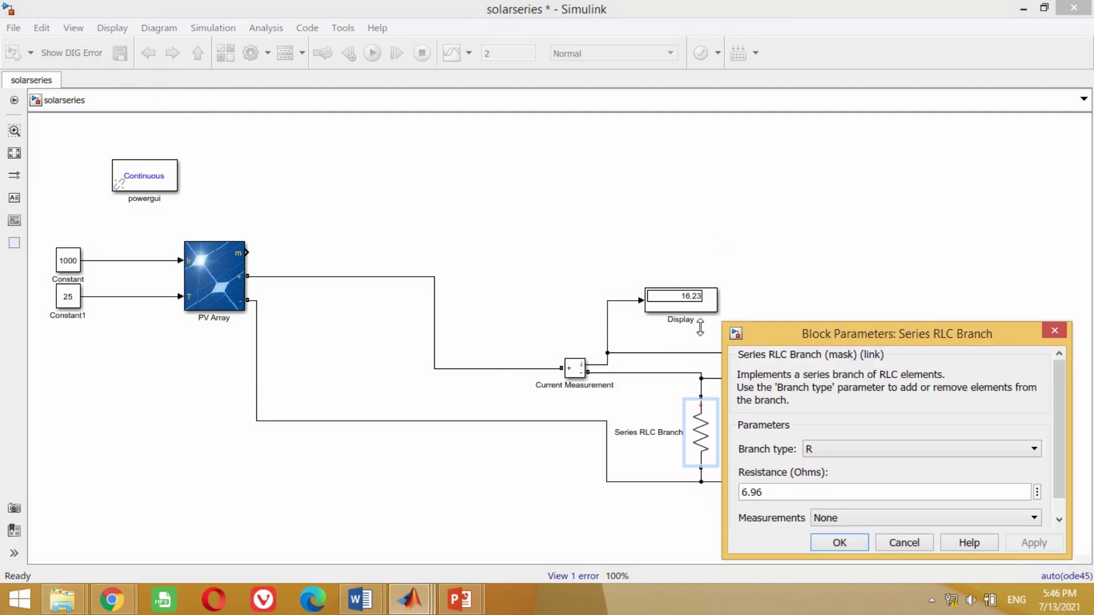
pyautogui.moveTo(776, 331); pyautogui.dragTo(659, 266)
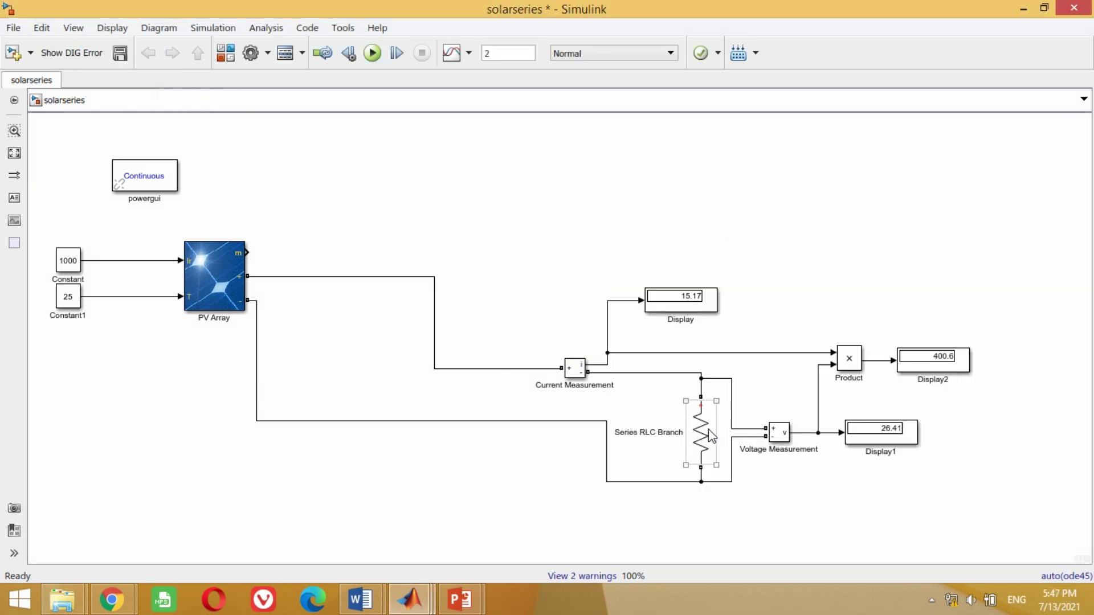
pyautogui.doubleClick(708, 429)
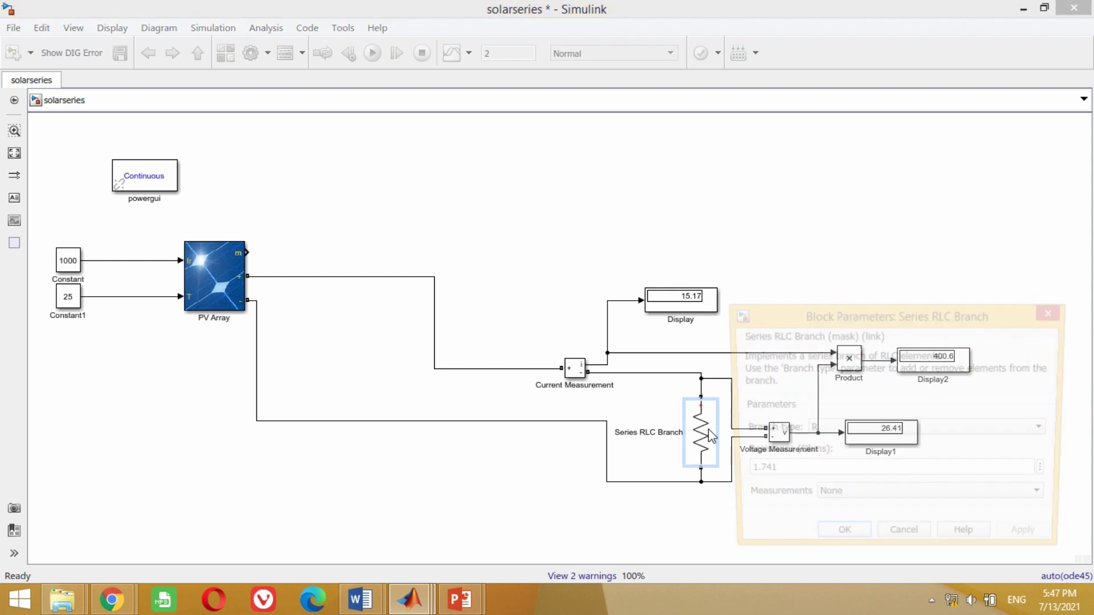
pyautogui.doubleClick(781, 473)
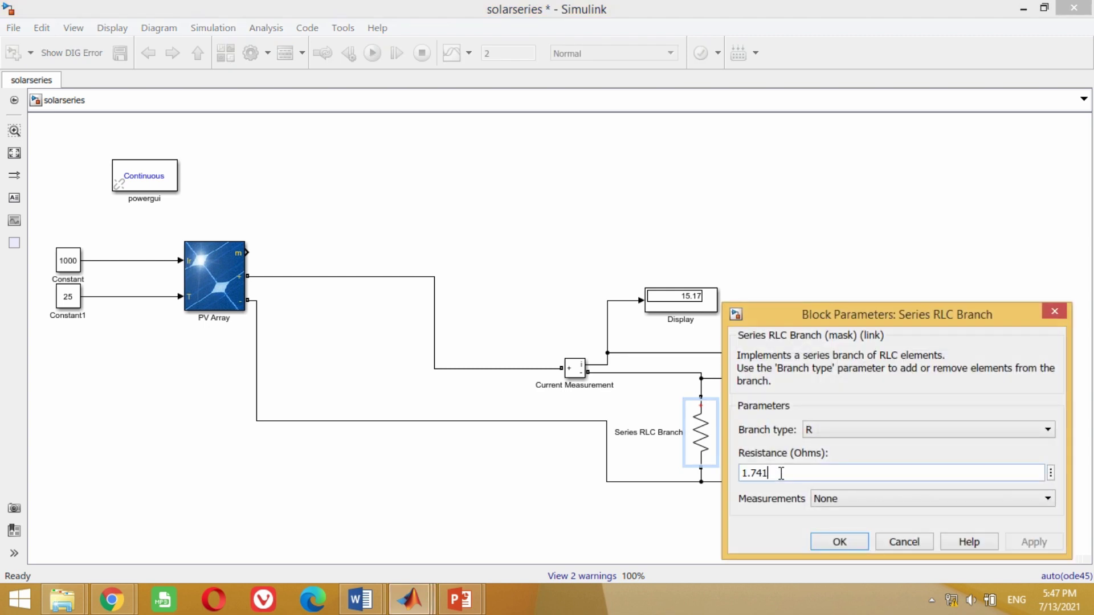
pyautogui.press('Return')
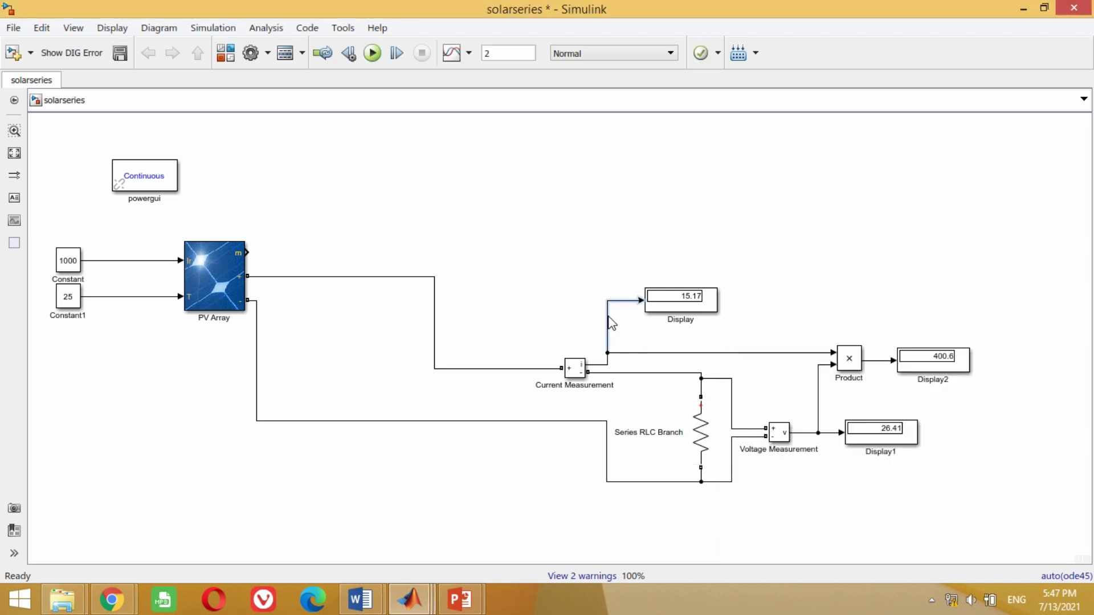
pyautogui.click(372, 53)
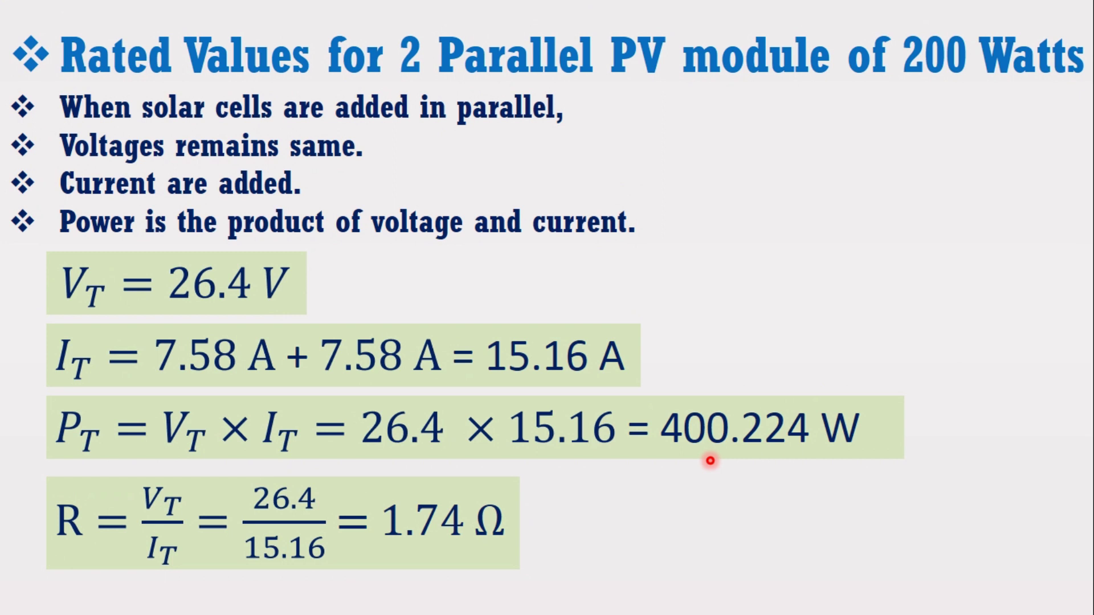
# - Advance the slides to Case # 3 and its series-and-parallel rated values
pyautogui.press('Right')
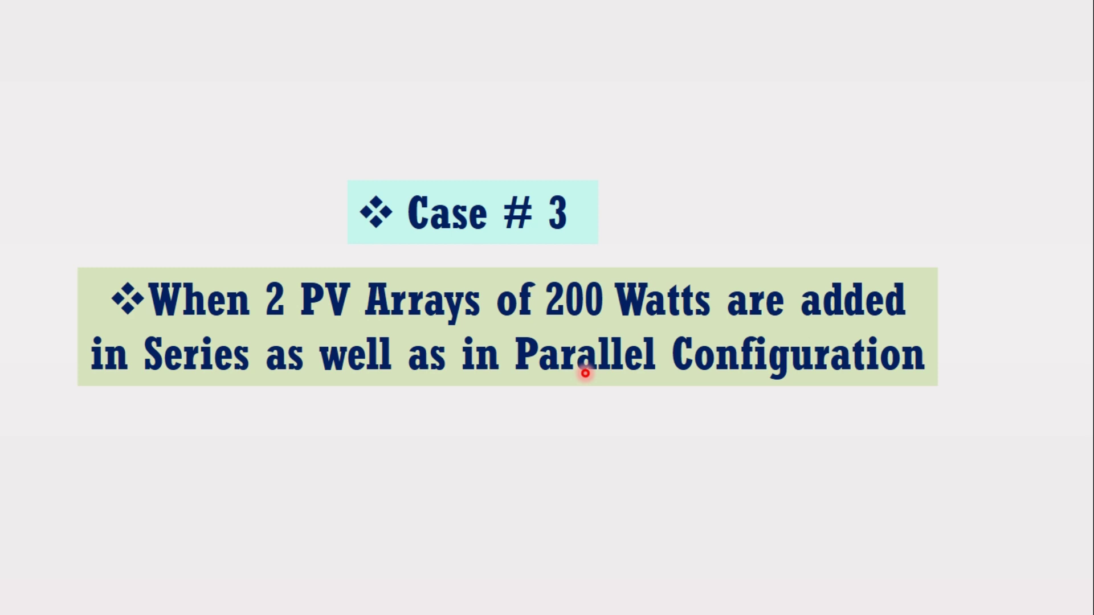
pyautogui.press('Right')
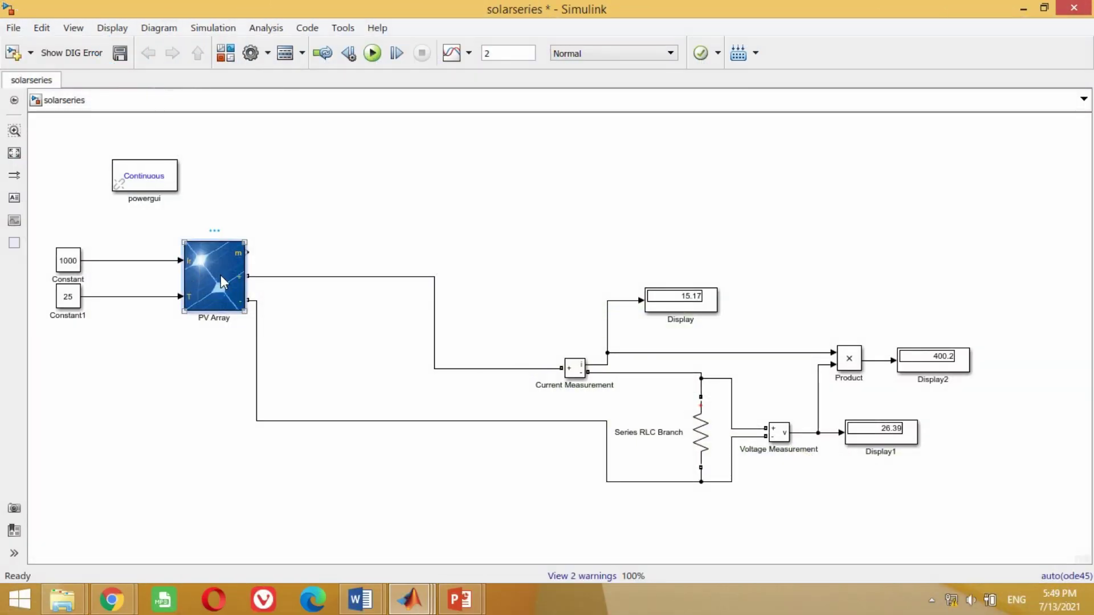
# - Give the PV Array 2 series modules per string with 2 parallel strings, and apply
pyautogui.doubleClick(221, 307)
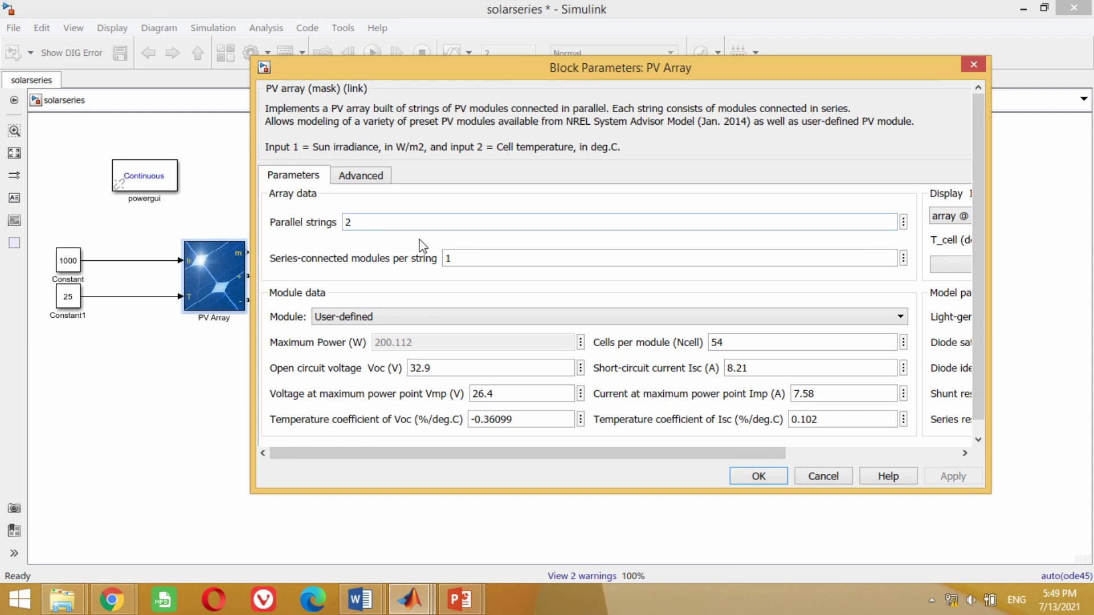
pyautogui.write('2')
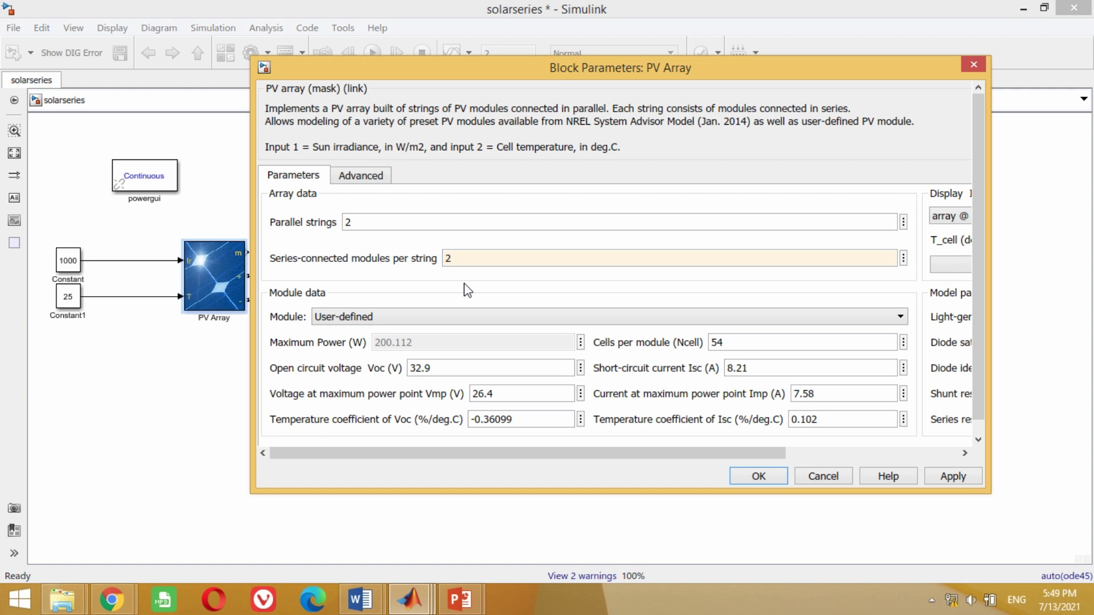
pyautogui.click(941, 480)
pyautogui.click(764, 476)
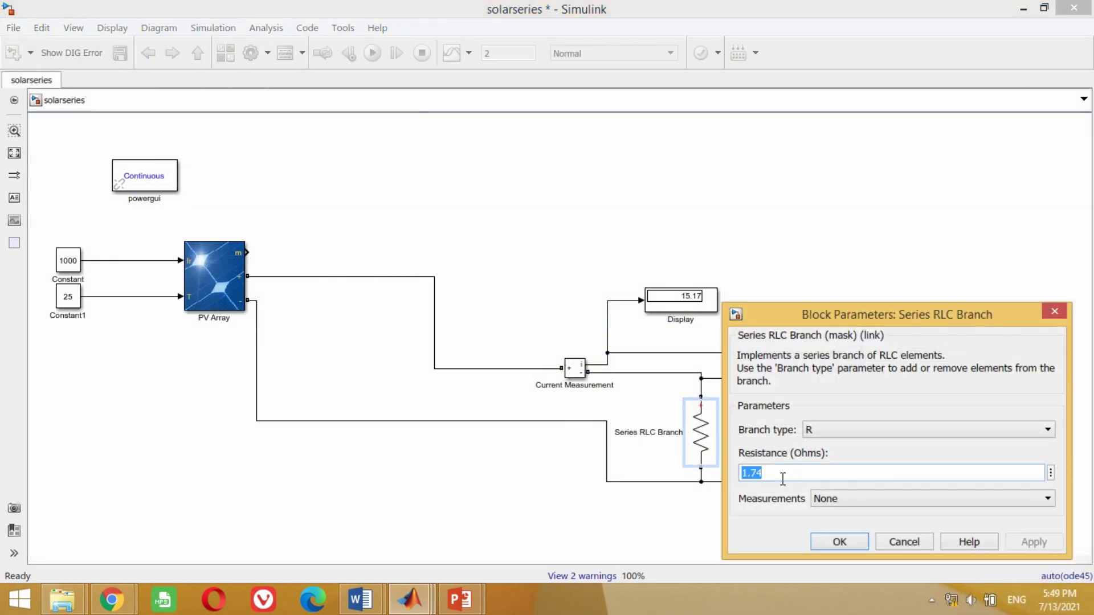
# - Change the Series RLC Branch resistance from 1.74 to 3 Ω, then rerun the simulation
pyautogui.click(782, 478)
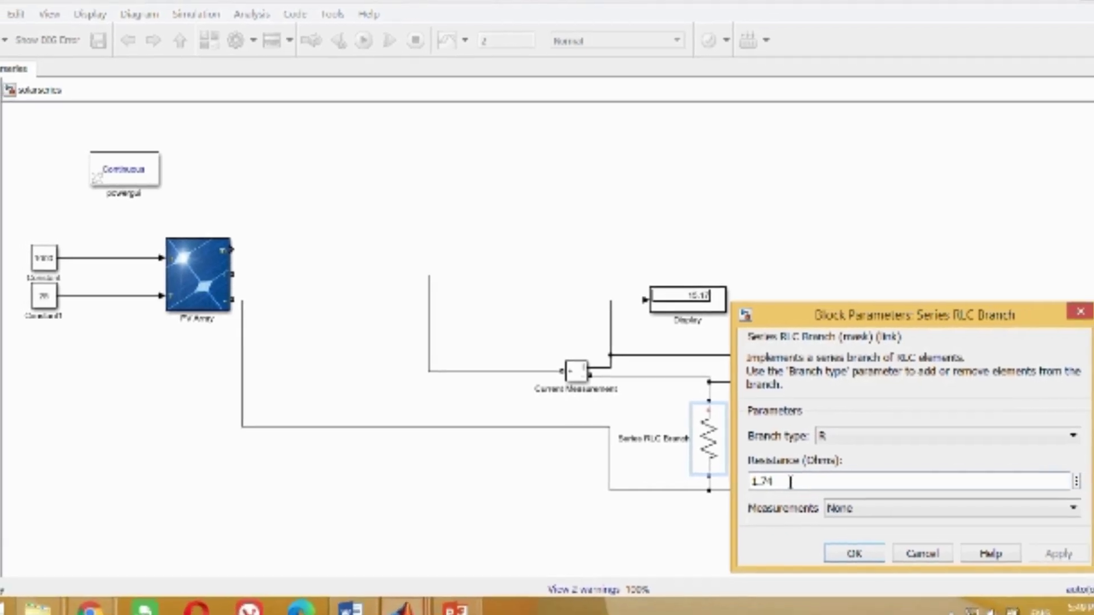
pyautogui.doubleClick(790, 482)
pyautogui.write('3')
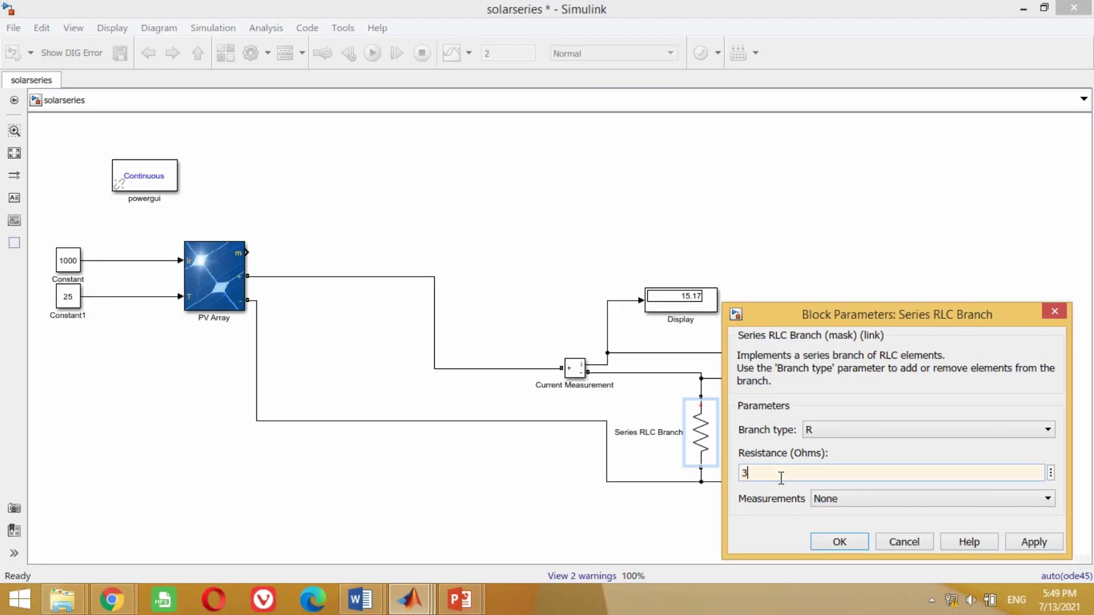
pyautogui.click(1033, 541)
pyautogui.click(842, 543)
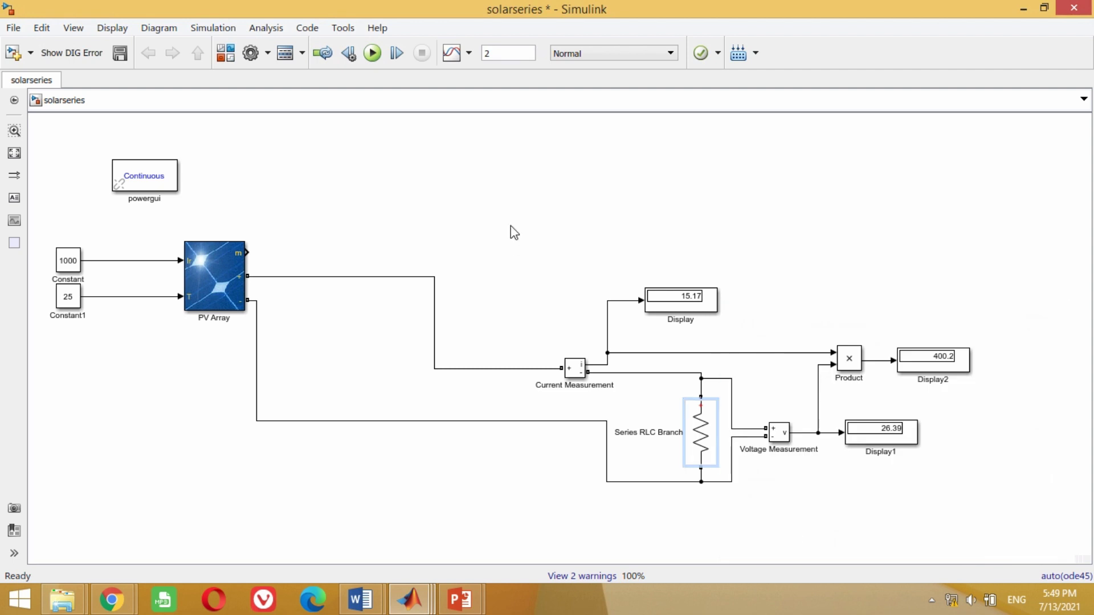
pyautogui.click(373, 54)
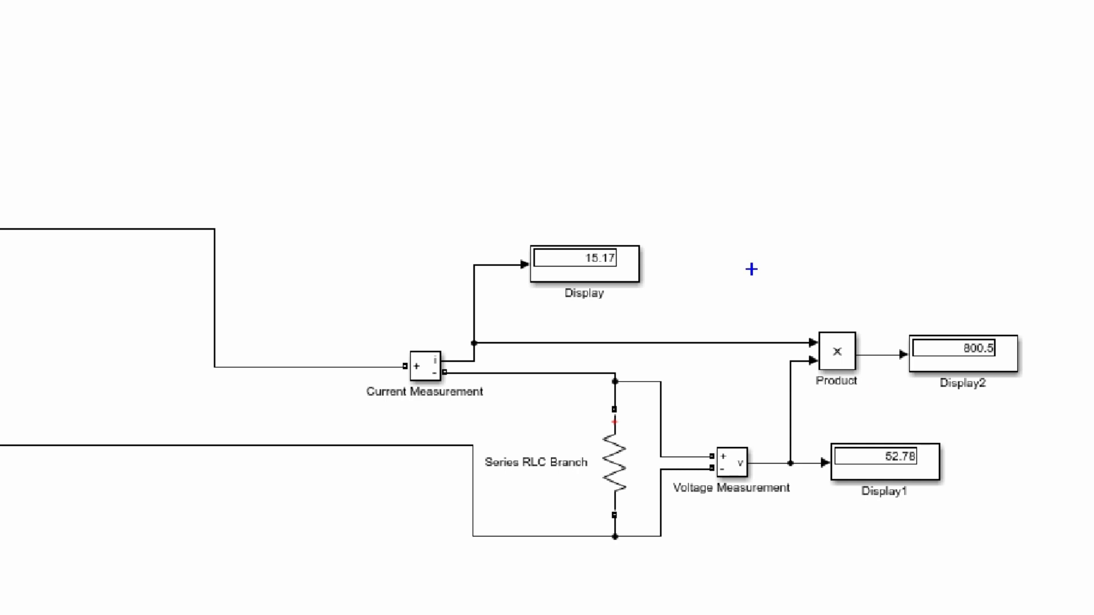
# - Outline the current, voltage and power displays reading 15.17 A, 52.78 V and 800.5 W
pyautogui.moveTo(530, 221); pyautogui.dragTo(673, 323)
pyautogui.moveTo(804, 428); pyautogui.dragTo(968, 523)
pyautogui.moveTo(888, 315); pyautogui.dragTo(1051, 402)
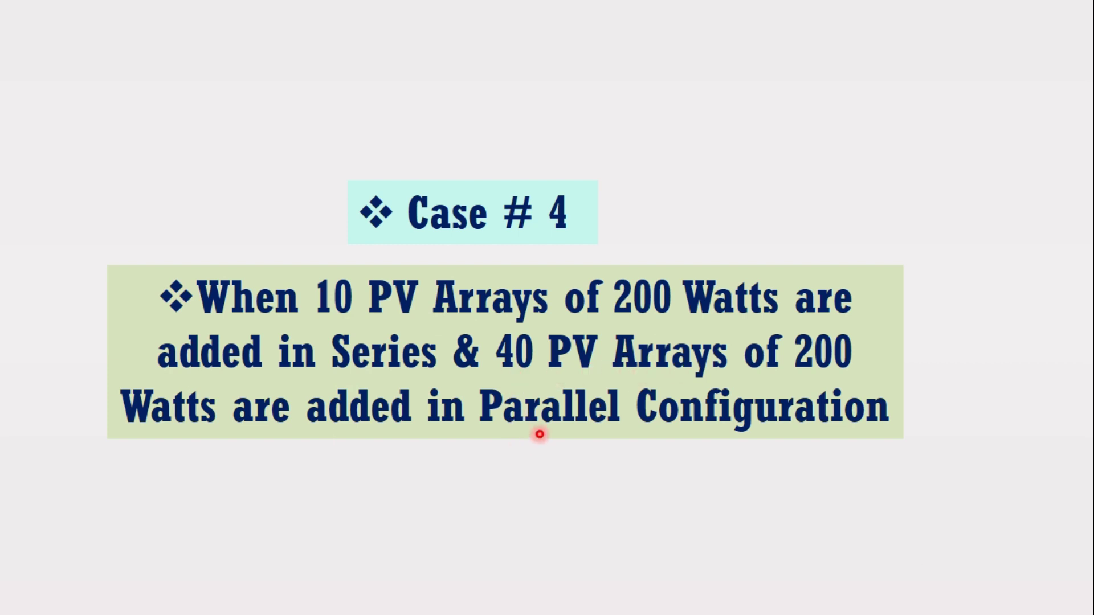
# - Advance to the rated values slide for 10 series and 40 parallel PV arrays
pyautogui.press('Right')
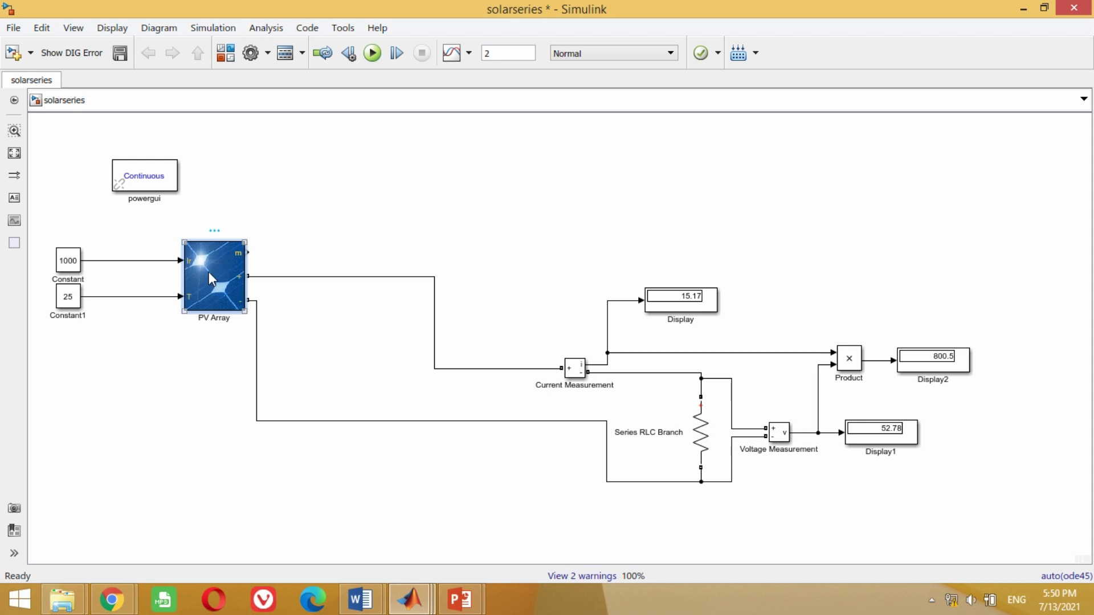
# - Give the PV Array 40 parallel strings and 10 series modules per string, and apply
pyautogui.doubleClick(210, 272)
pyautogui.doubleClick(365, 222)
pyautogui.write('4')
pyautogui.press('Tab')
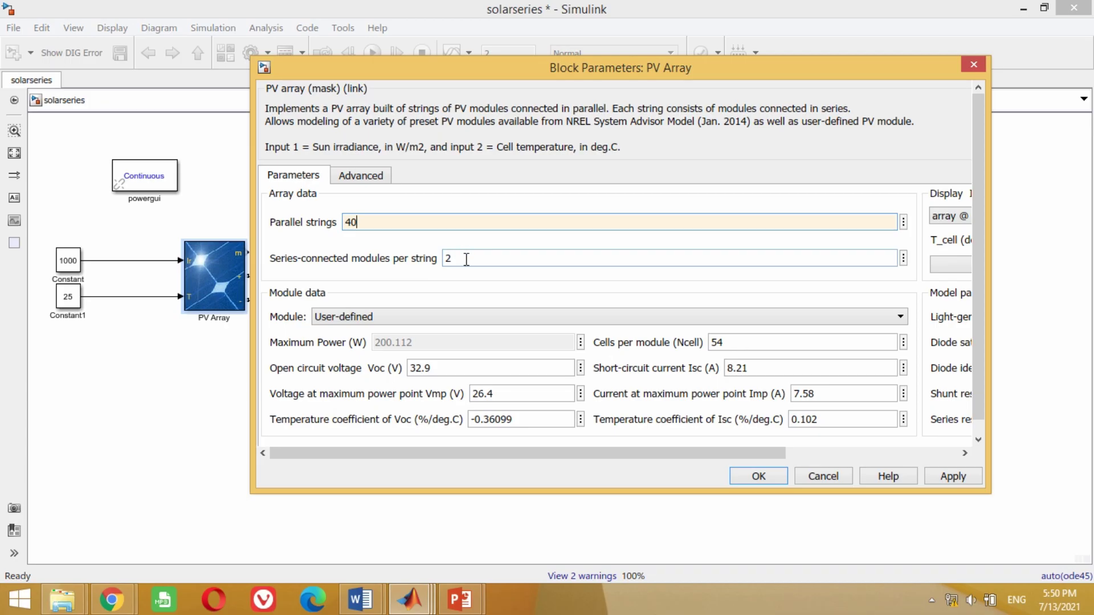
pyautogui.click(466, 259)
pyautogui.press('BackSpace')
pyautogui.write('10')
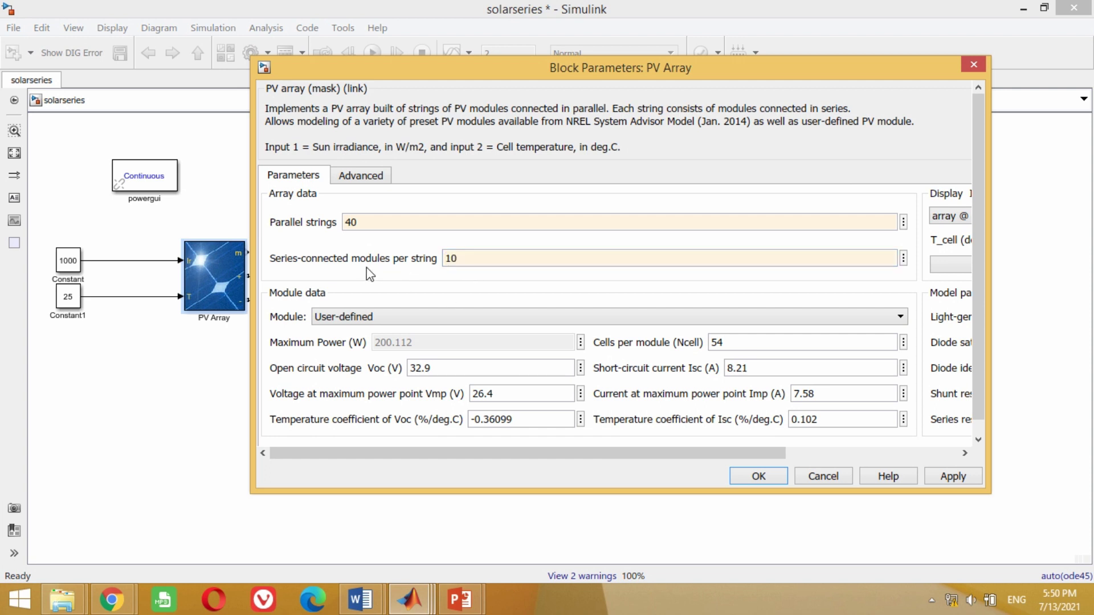
pyautogui.click(947, 477)
pyautogui.click(755, 479)
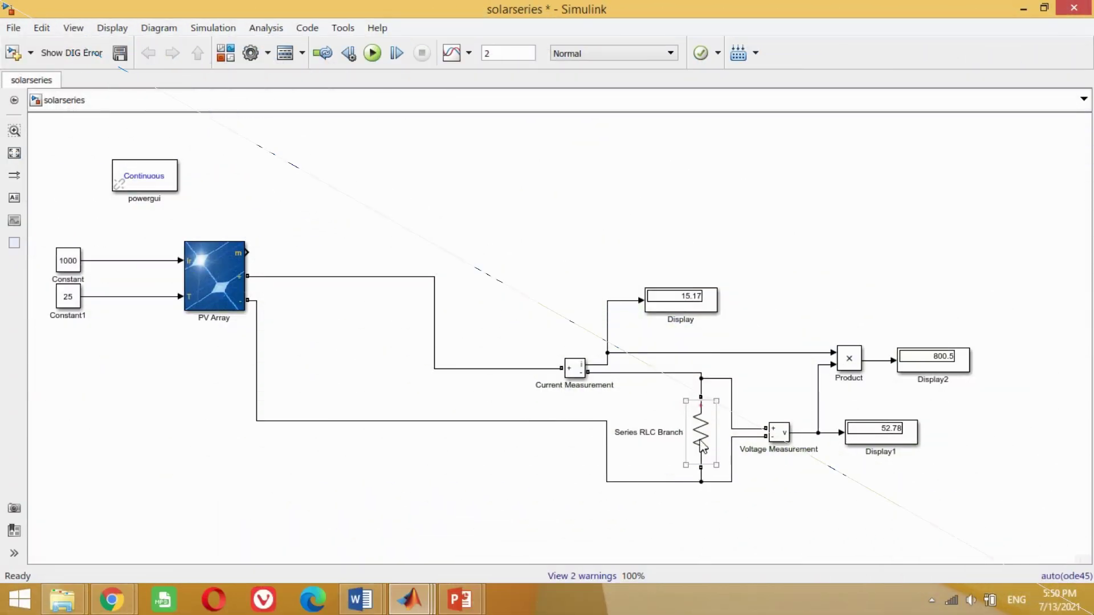
# - Replace the Series RLC Branch resistance 3.48 with 0.871 Ω and apply
pyautogui.doubleClick(701, 444)
pyautogui.doubleClick(779, 474)
pyautogui.write('0.871')
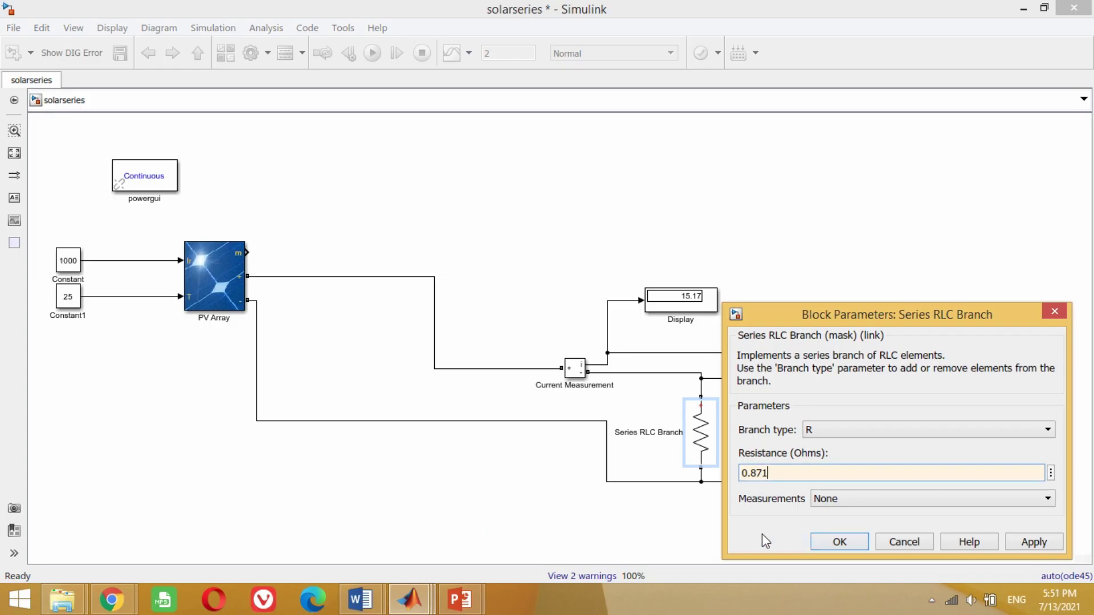
pyautogui.click(1021, 541)
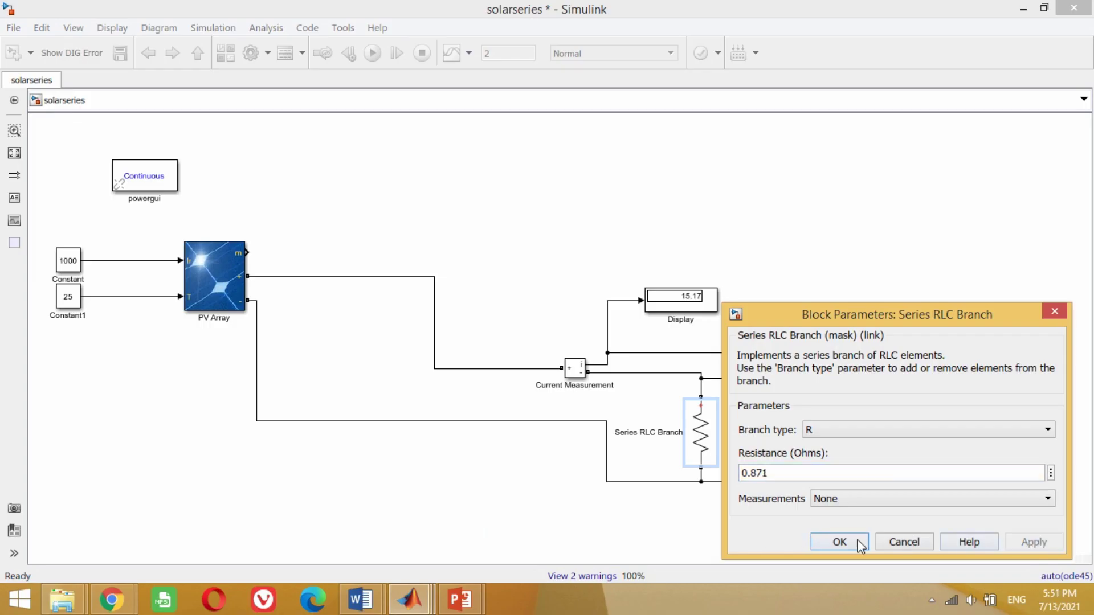
pyautogui.click(839, 542)
# - Run the 10-series, 40-parallel case and outline the 303.2 A, 264.1 V and 8.005e+04 W readings
pyautogui.click(483, 244)
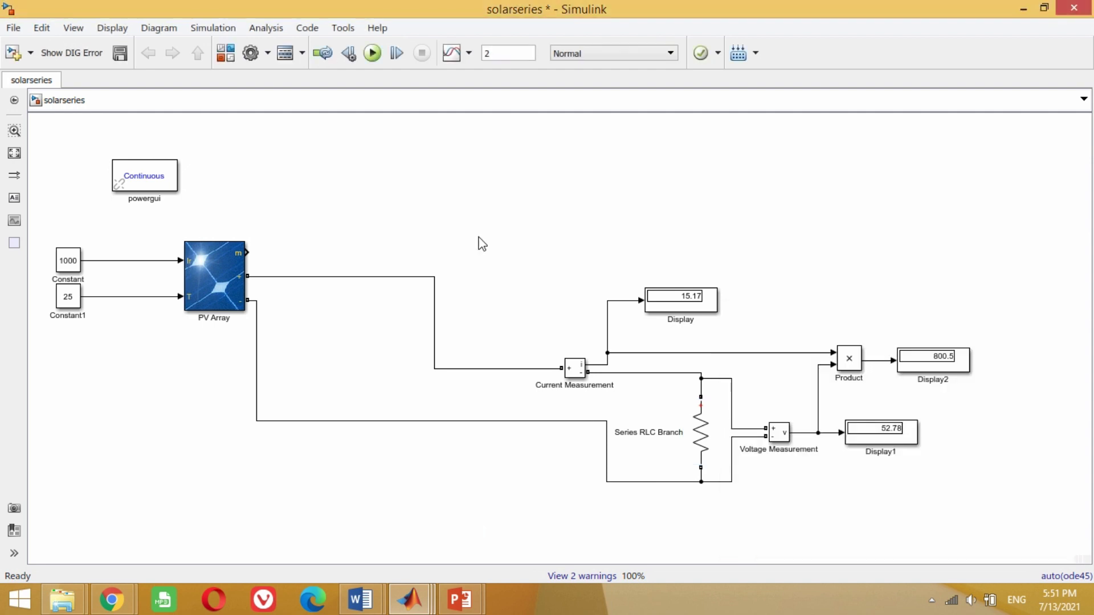
pyautogui.click(372, 55)
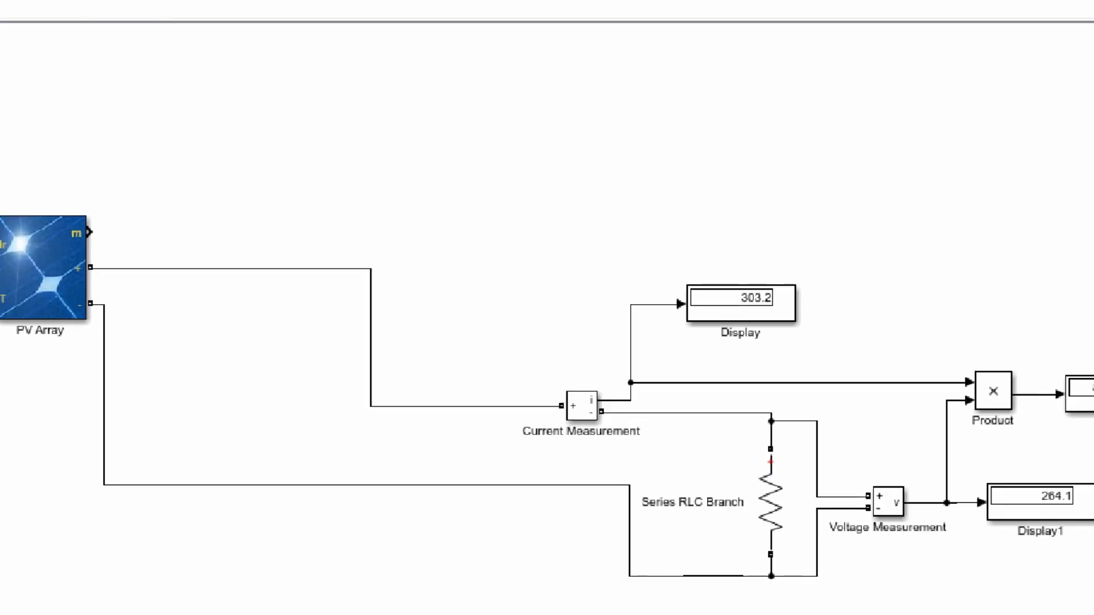
pyautogui.moveTo(393, 223); pyautogui.dragTo(567, 301)
pyautogui.moveTo(698, 410); pyautogui.dragTo(870, 528)
pyautogui.moveTo(763, 294); pyautogui.dragTo(896, 391)
pyautogui.moveTo(896, 390); pyautogui.dragTo(930, 405)
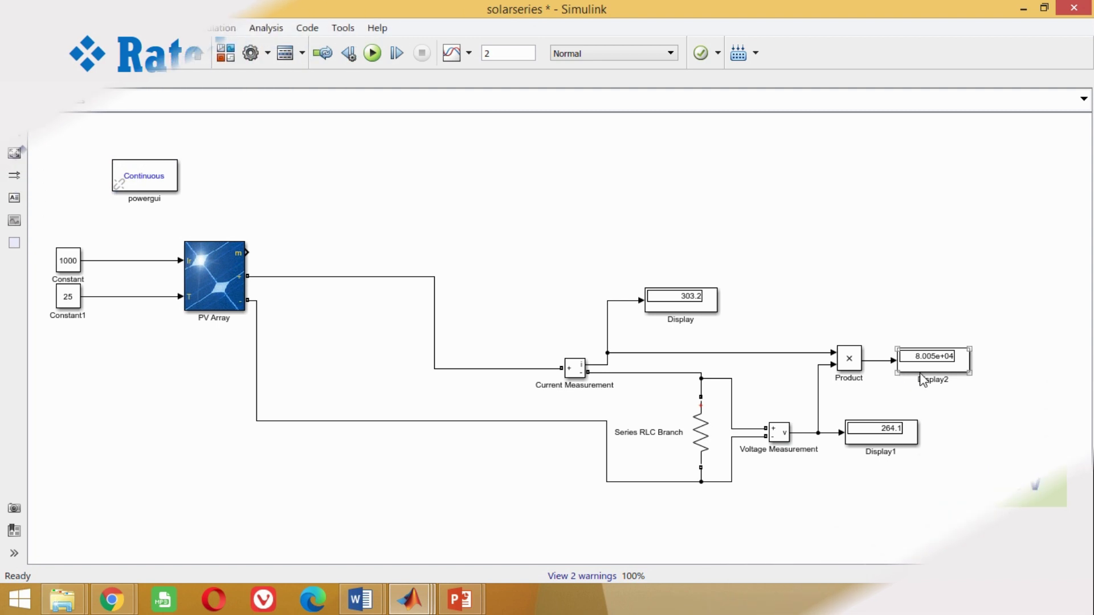
# - Inspect the Display1 voltage block and the Display current block
pyautogui.click(896, 433)
pyautogui.click(802, 420)
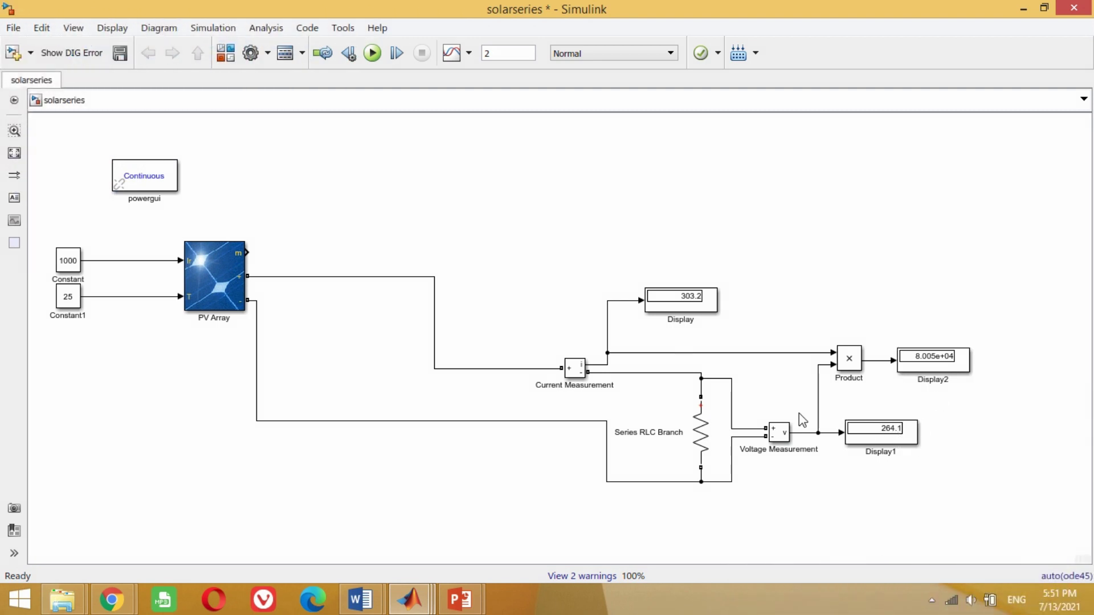
pyautogui.click(785, 296)
pyautogui.click(690, 317)
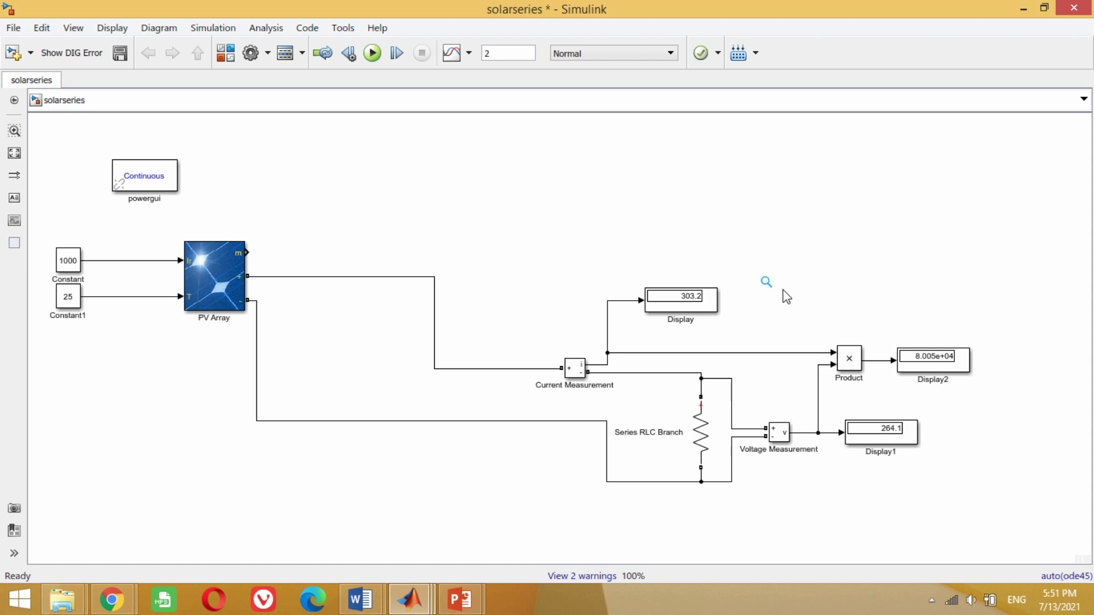